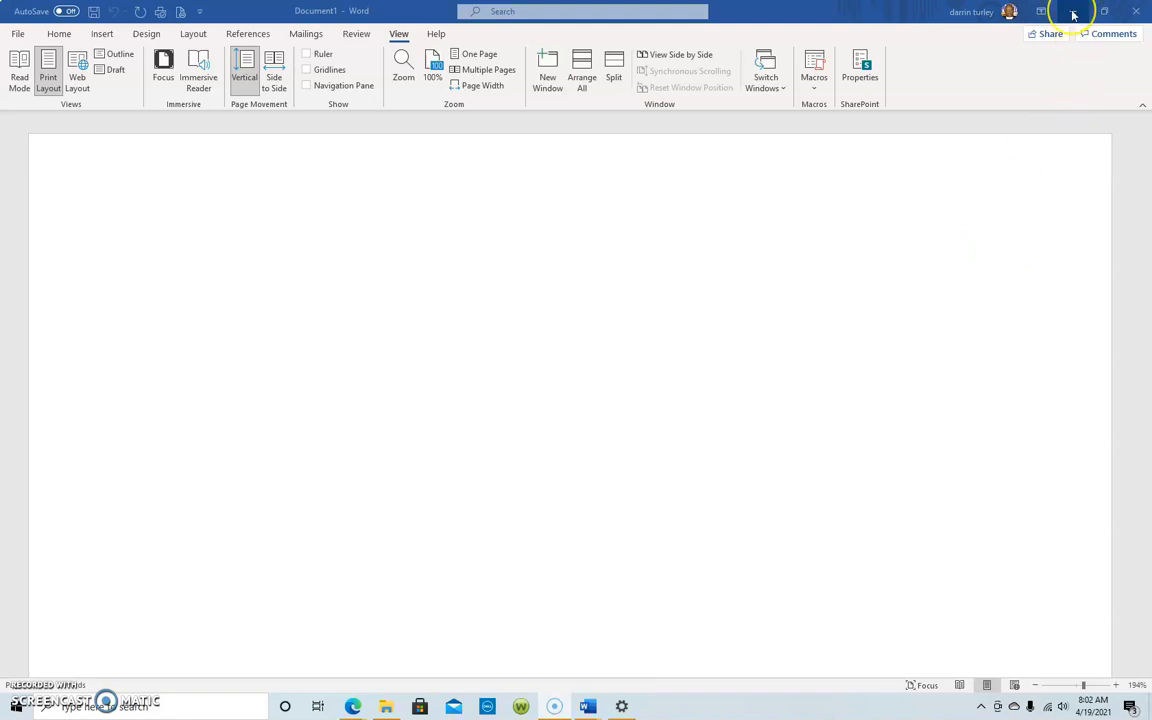
Bring up the "For God loved the world" document and examine its margin presets and custom margin settings.
left_click(1072, 14)
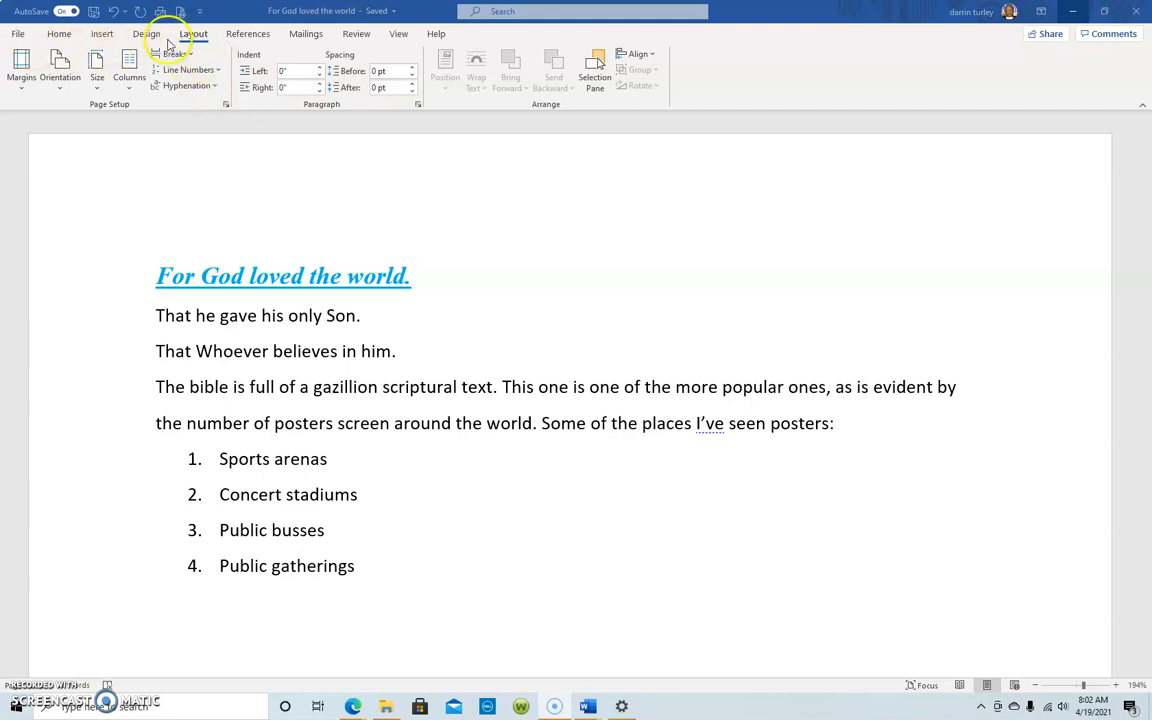
left_click(19, 63)
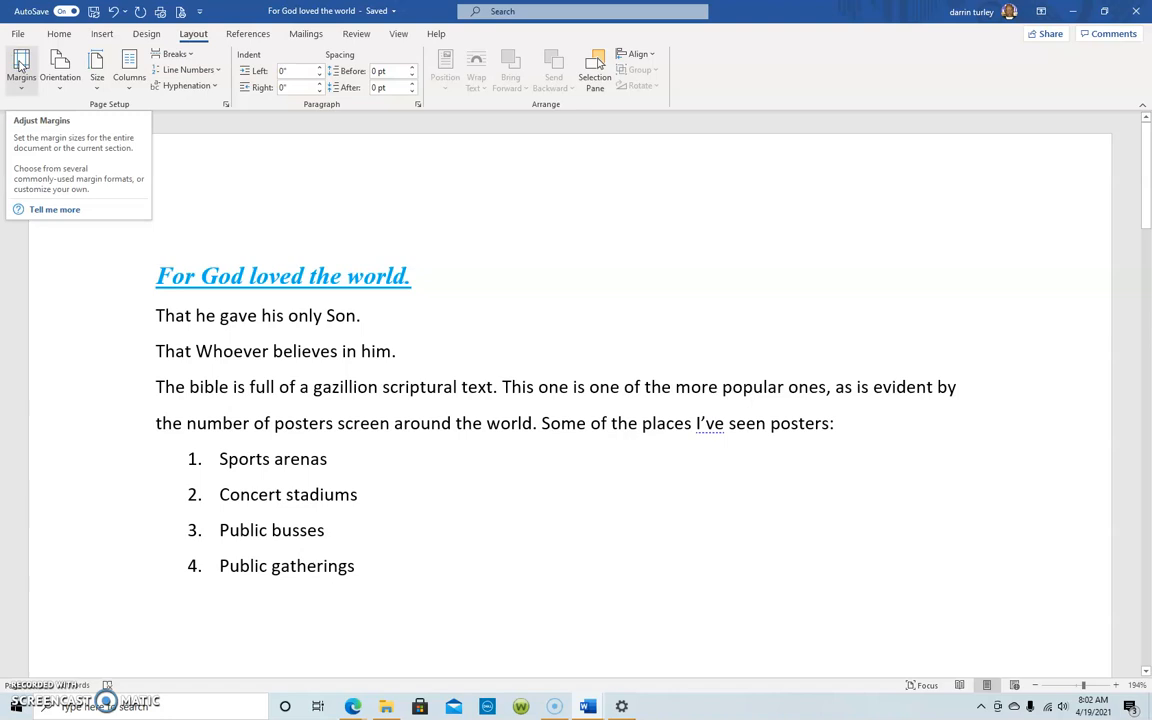
left_click(22, 88)
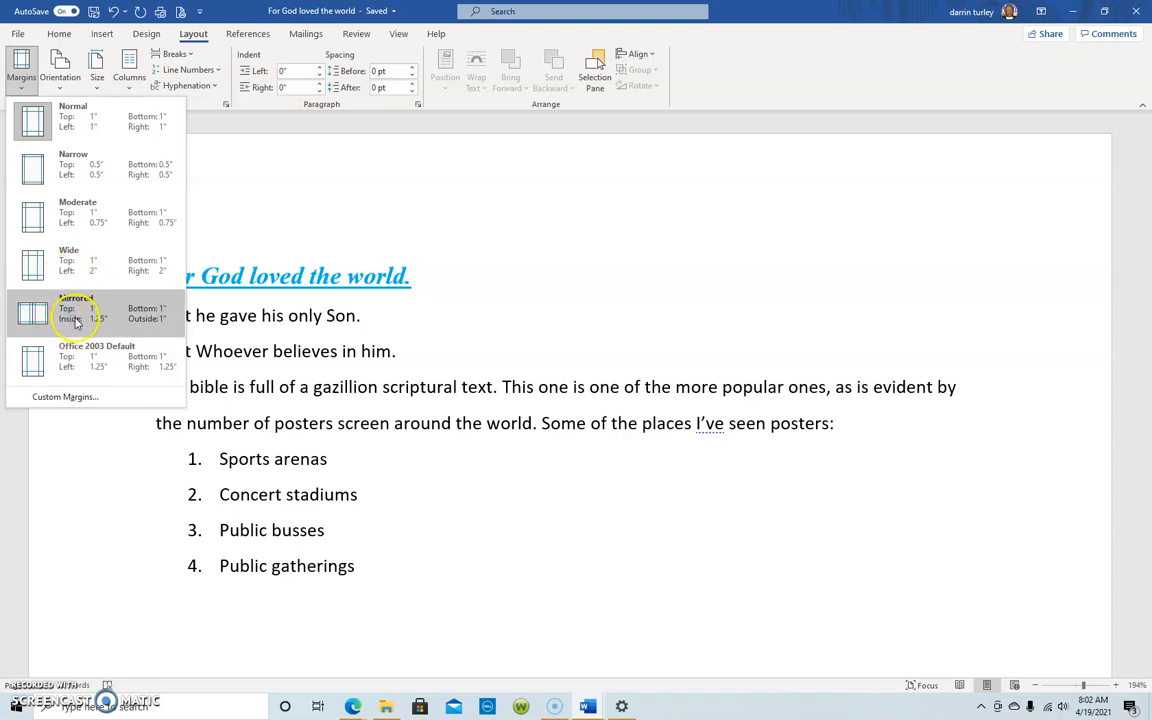
left_click(59, 397)
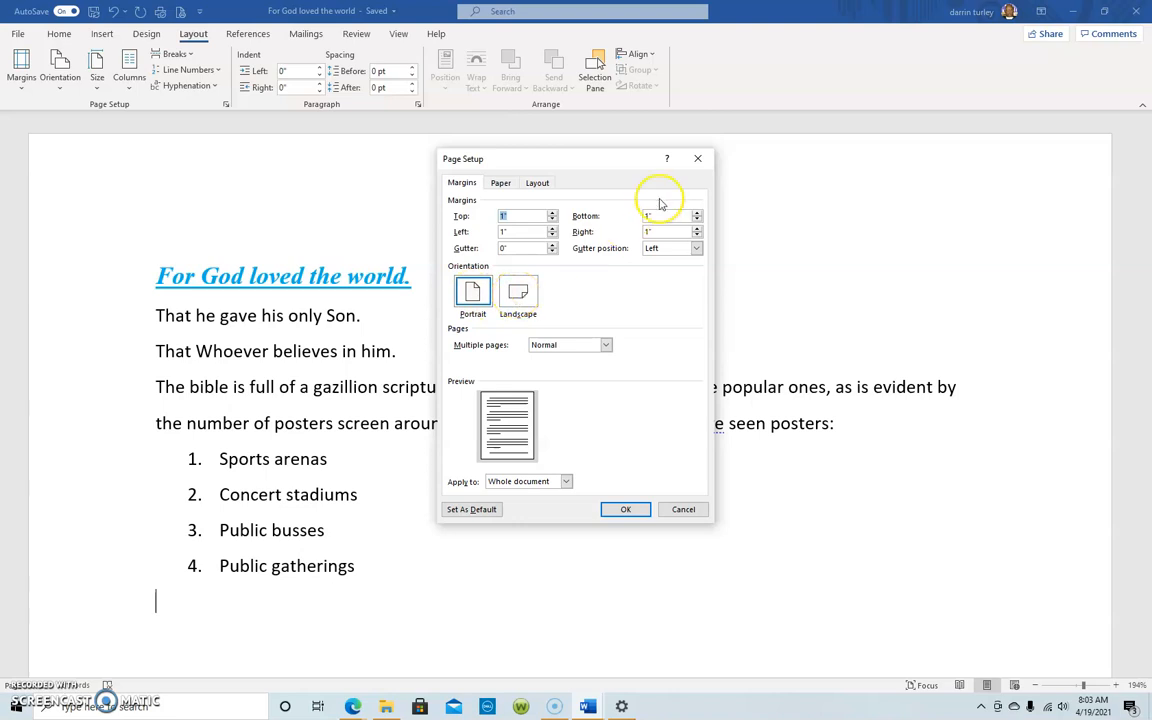
left_click(698, 162)
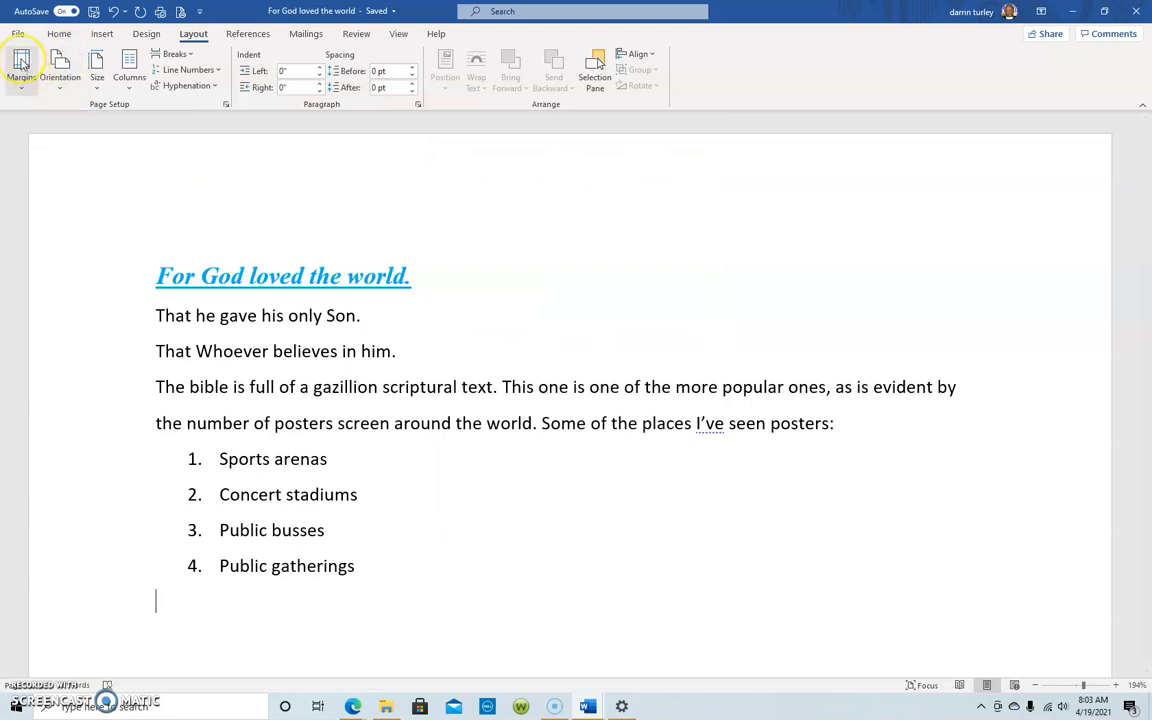
Try the Wide margin preset on the document and set the margins back to Normal.
left_click(22, 88)
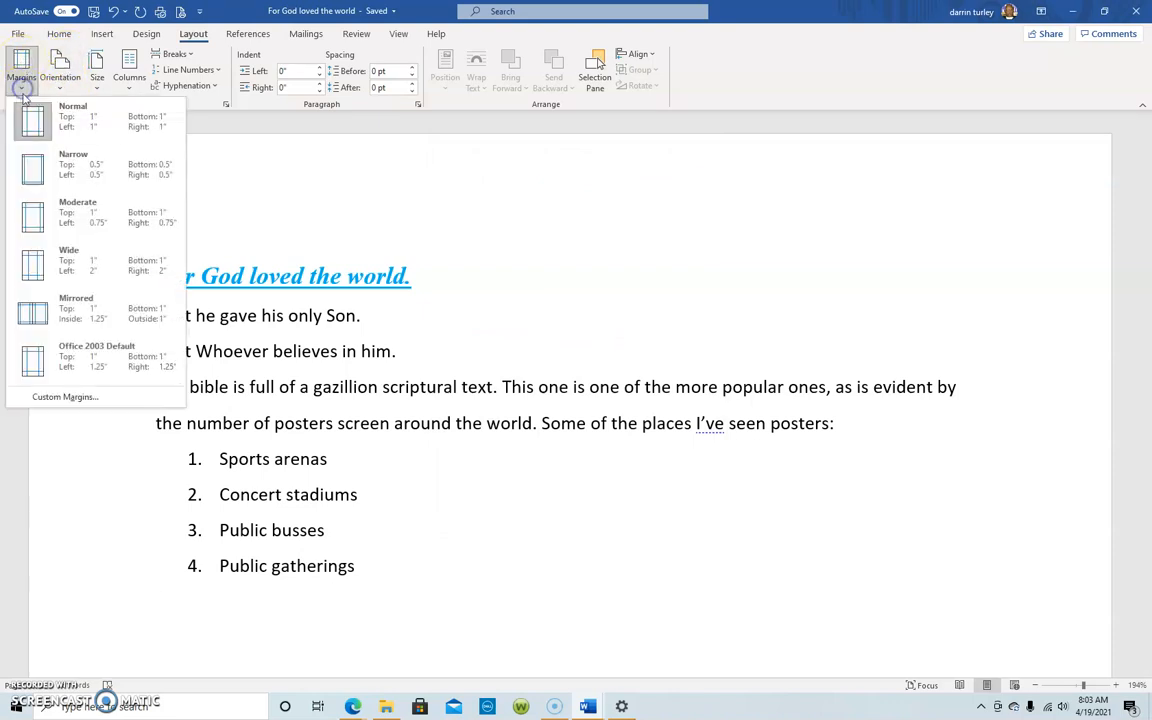
left_click(36, 267)
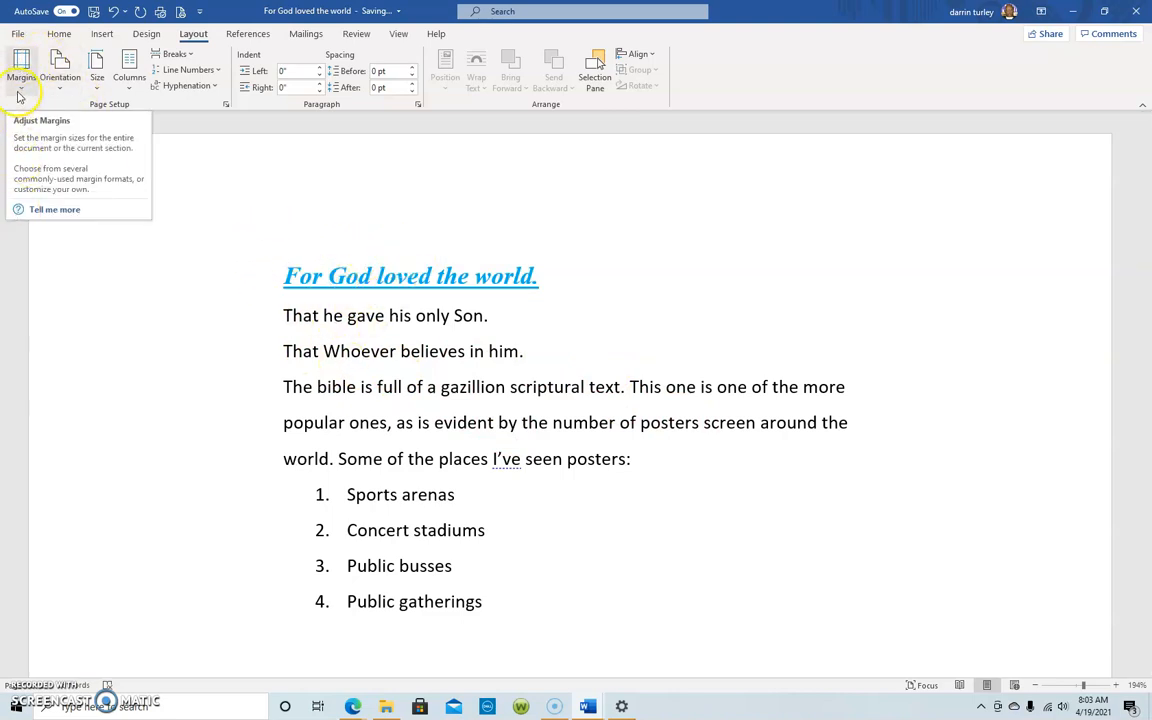
left_click(20, 72)
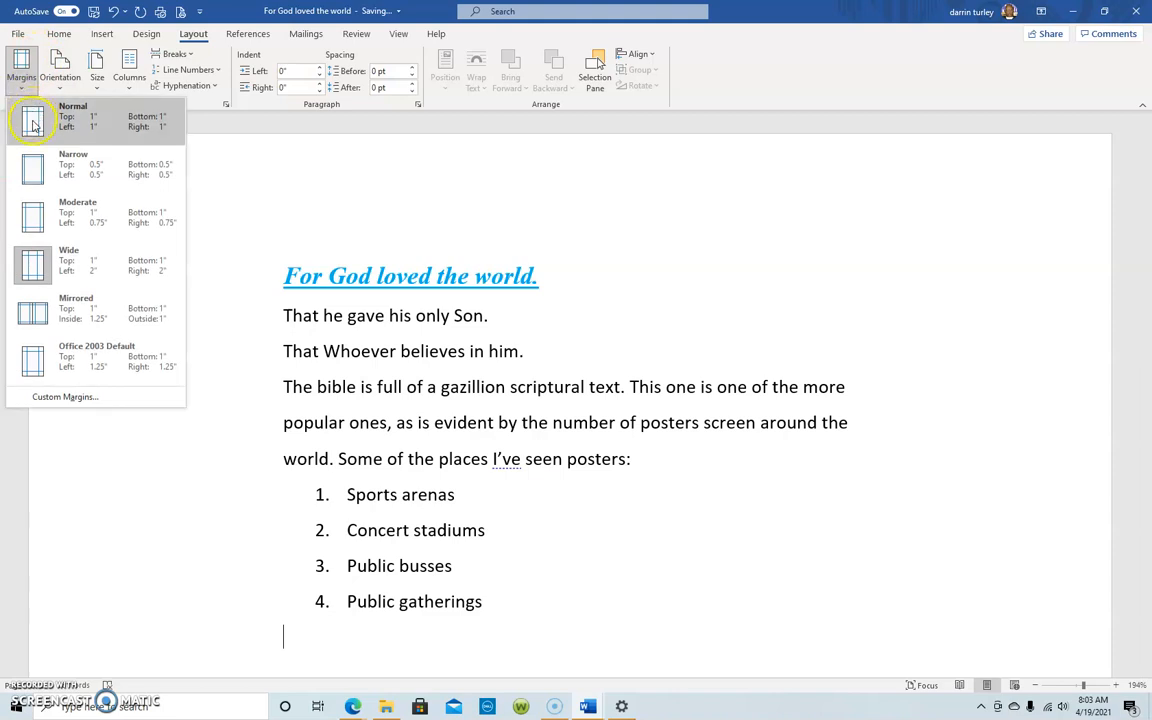
left_click(33, 124)
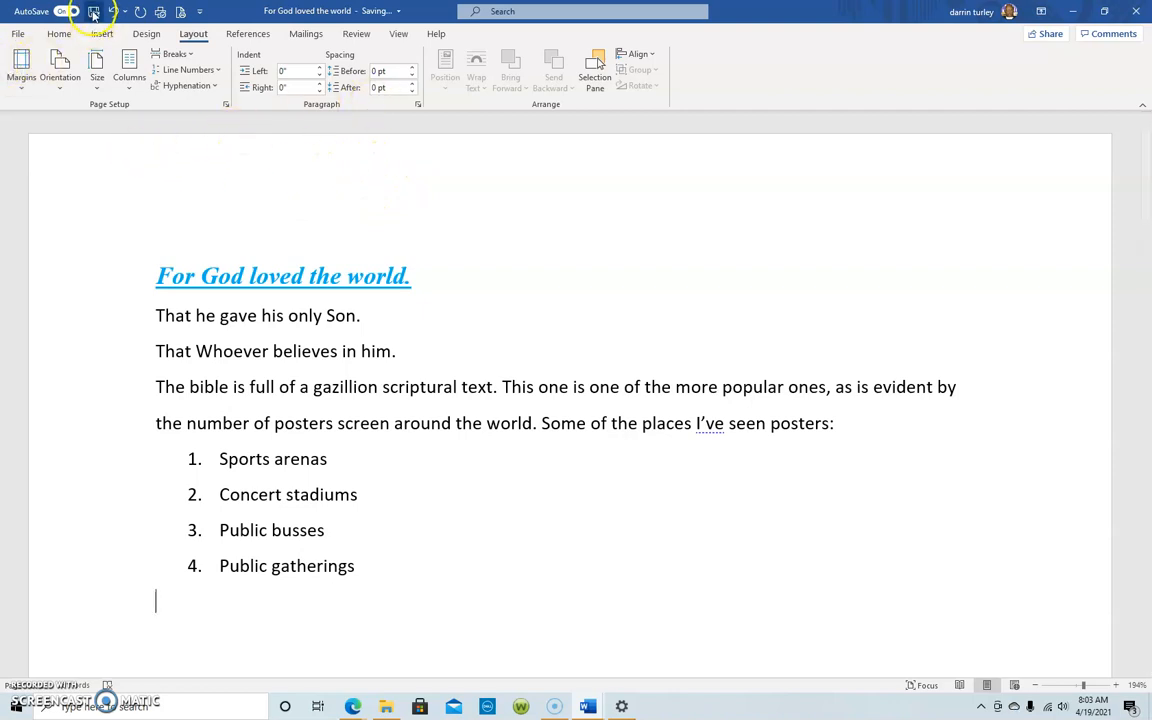
Change the four-item numbered list to picture bullets using the "Joint-Heirs logo 1" image from the Joint-Heirs folder.
left_click(58, 34)
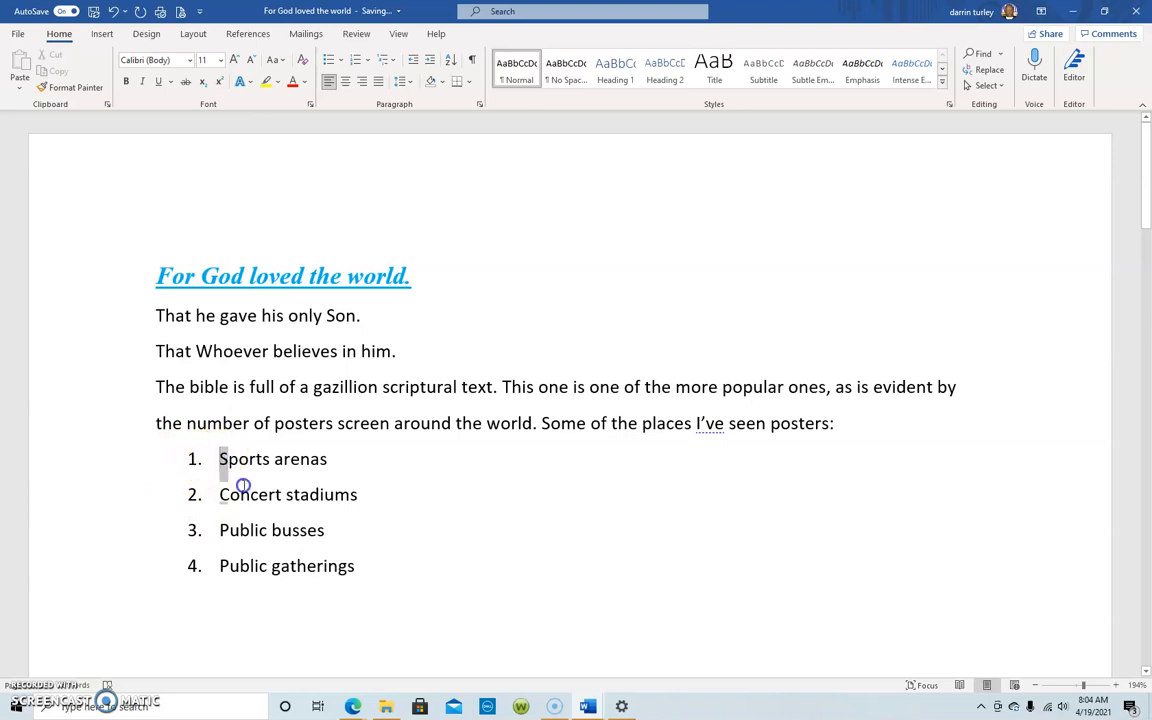
left_click_drag(242, 486, 327, 557)
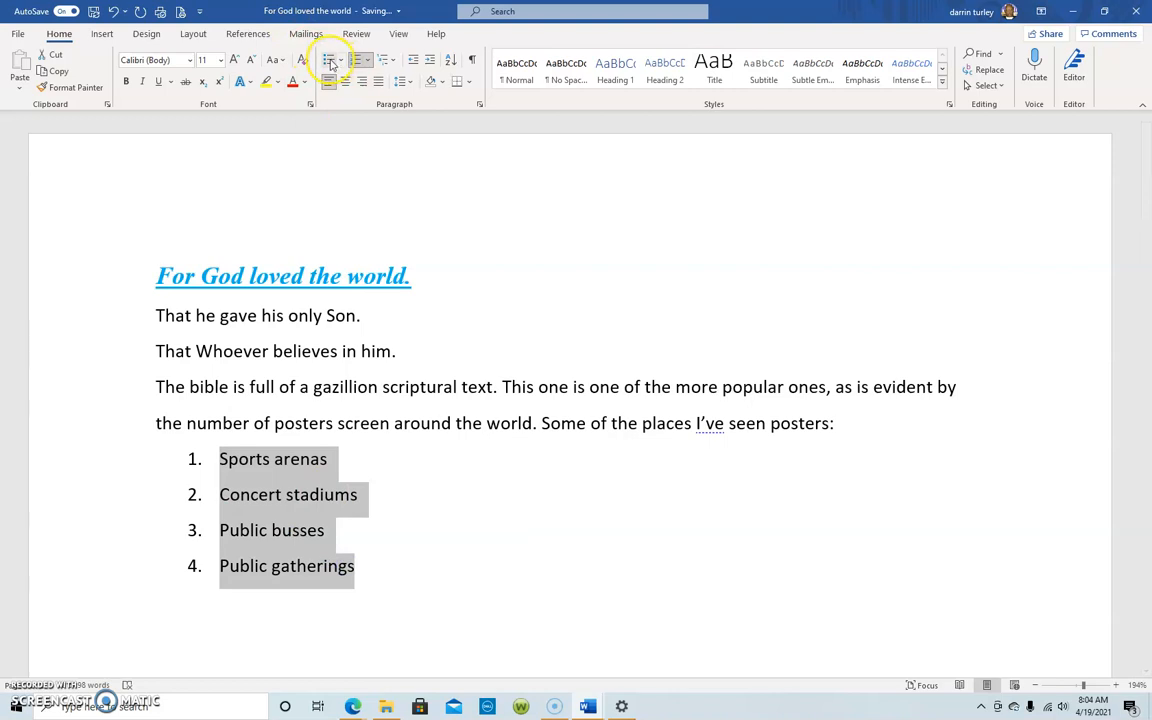
left_click(340, 63)
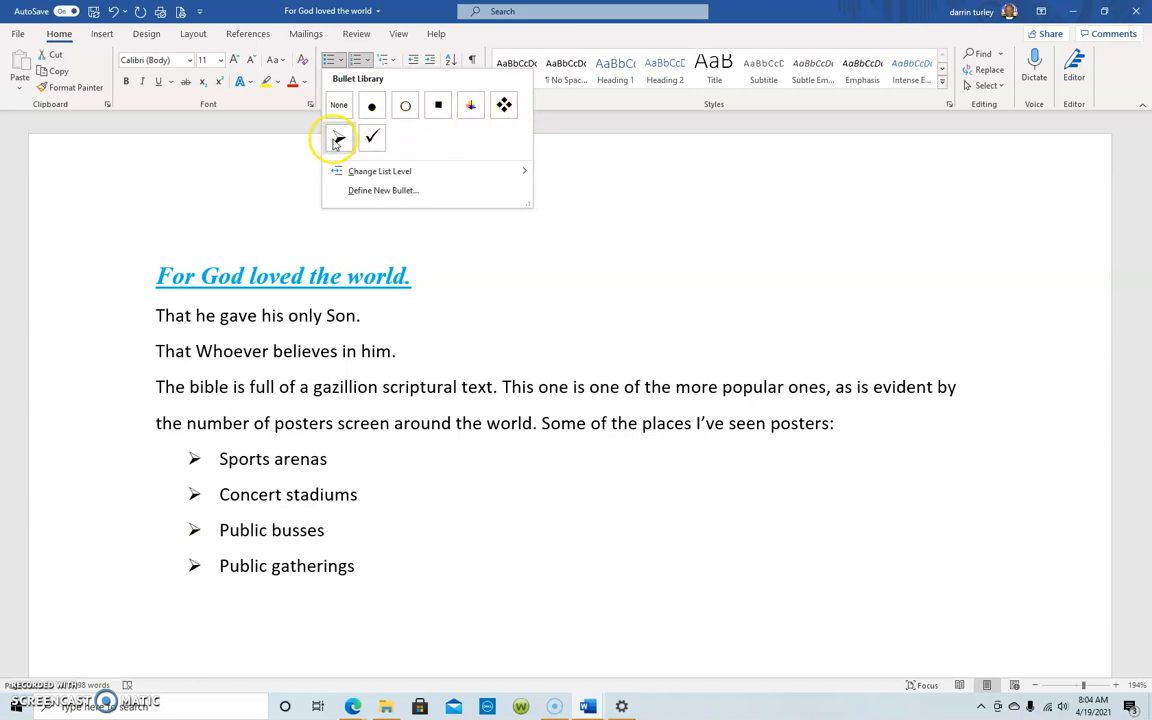
left_click(388, 193)
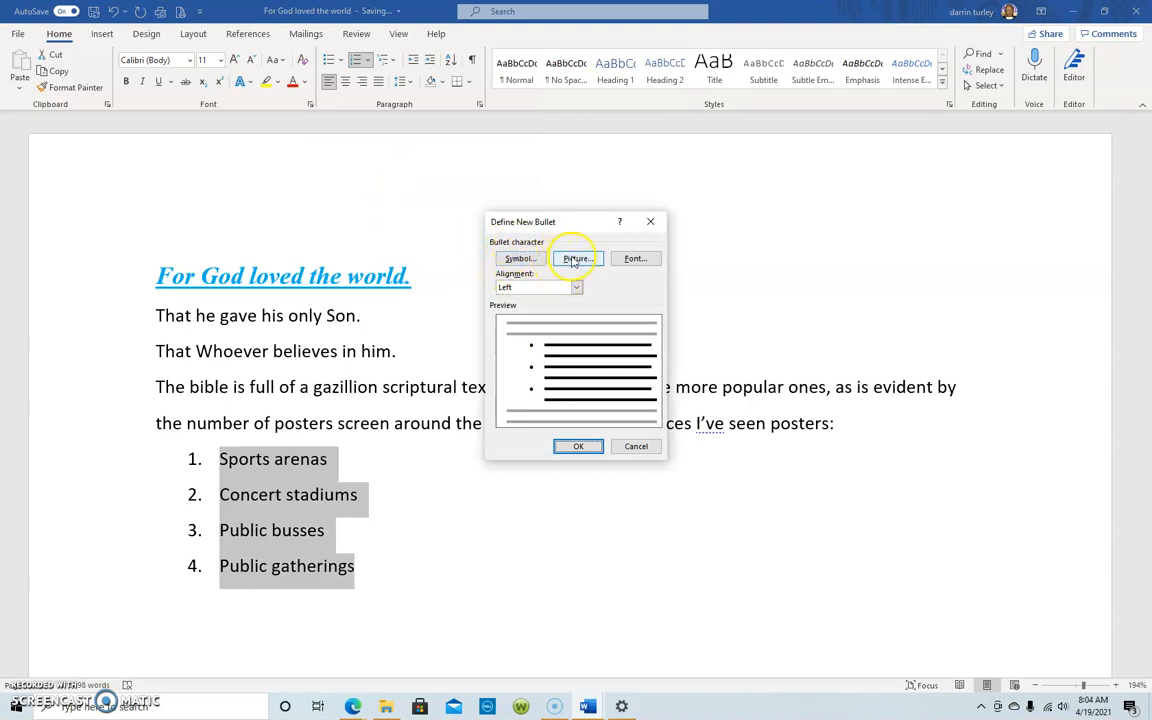
left_click(574, 259)
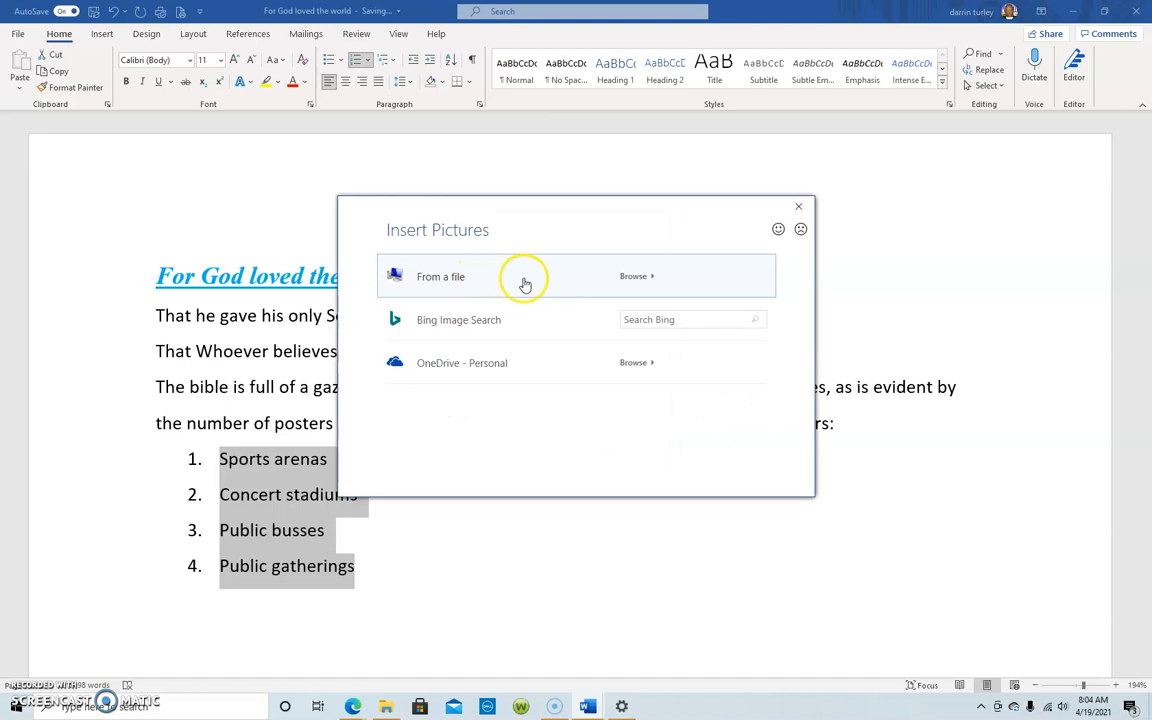
left_click(451, 285)
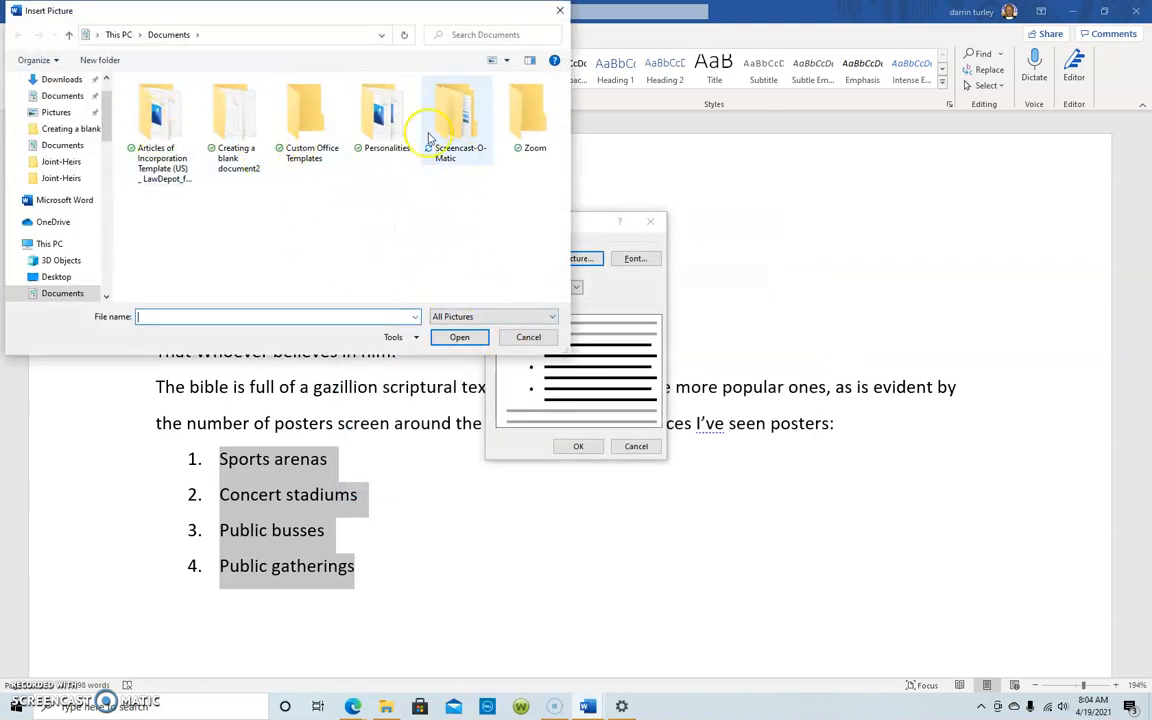
left_click(65, 163)
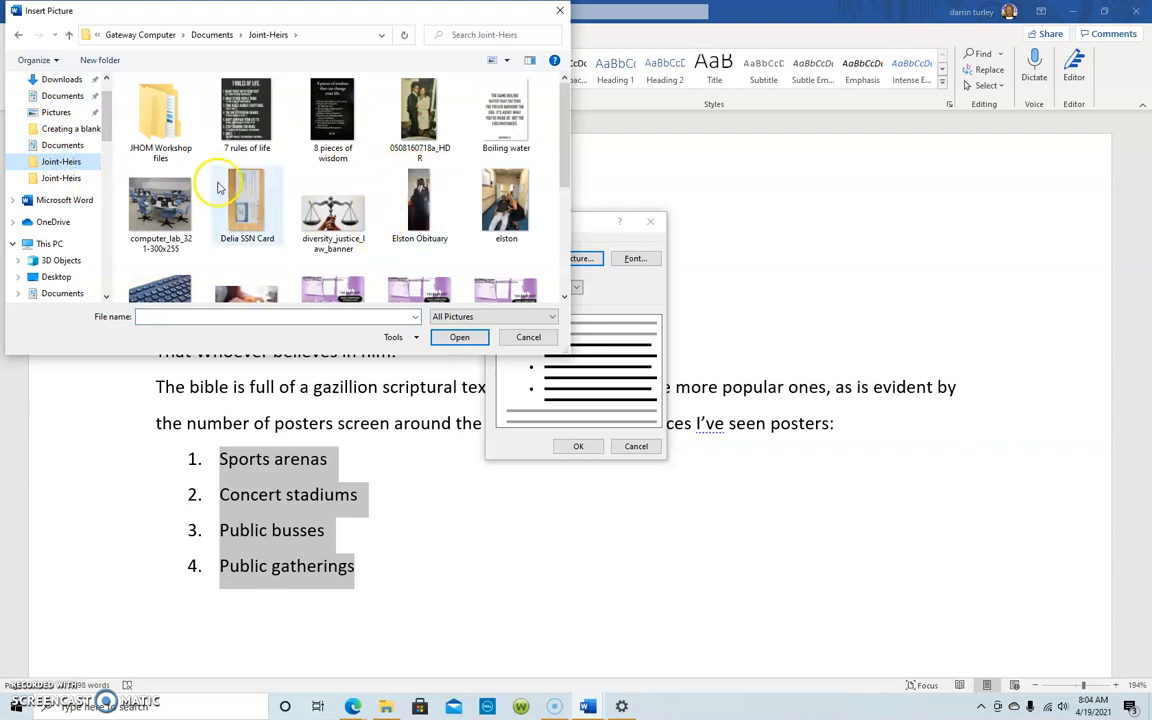
scroll(300, 190, "down", 1)
scroll(305, 185, "down", 2)
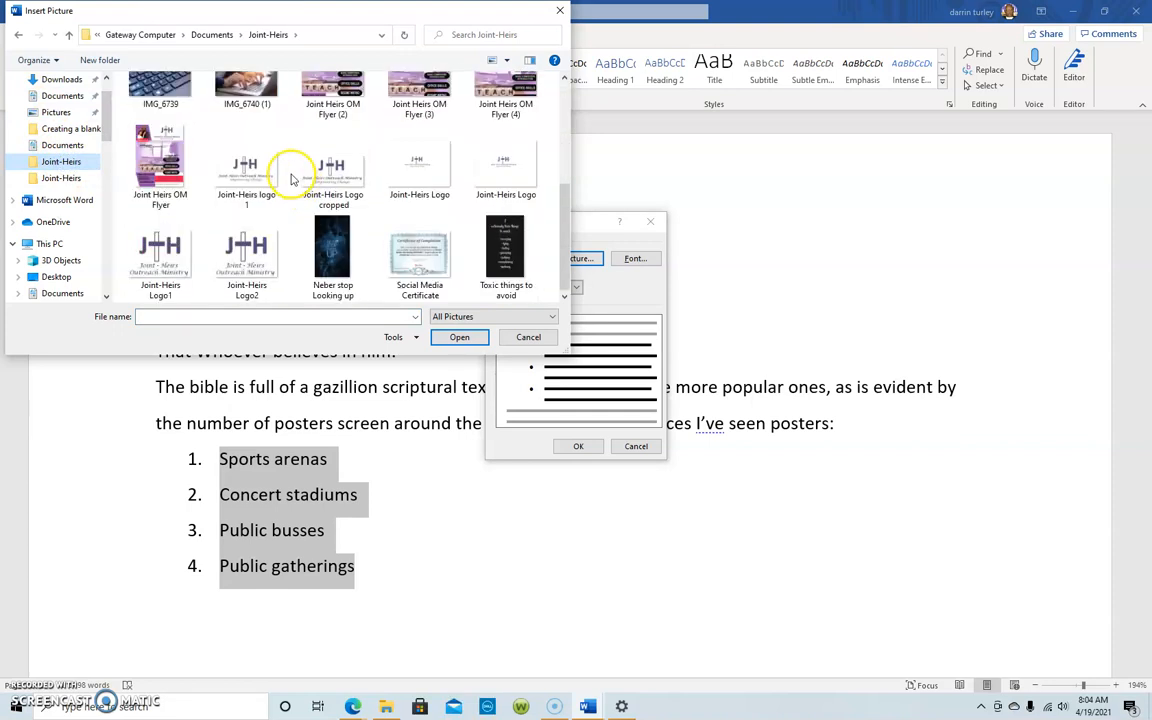
double_click(245, 165)
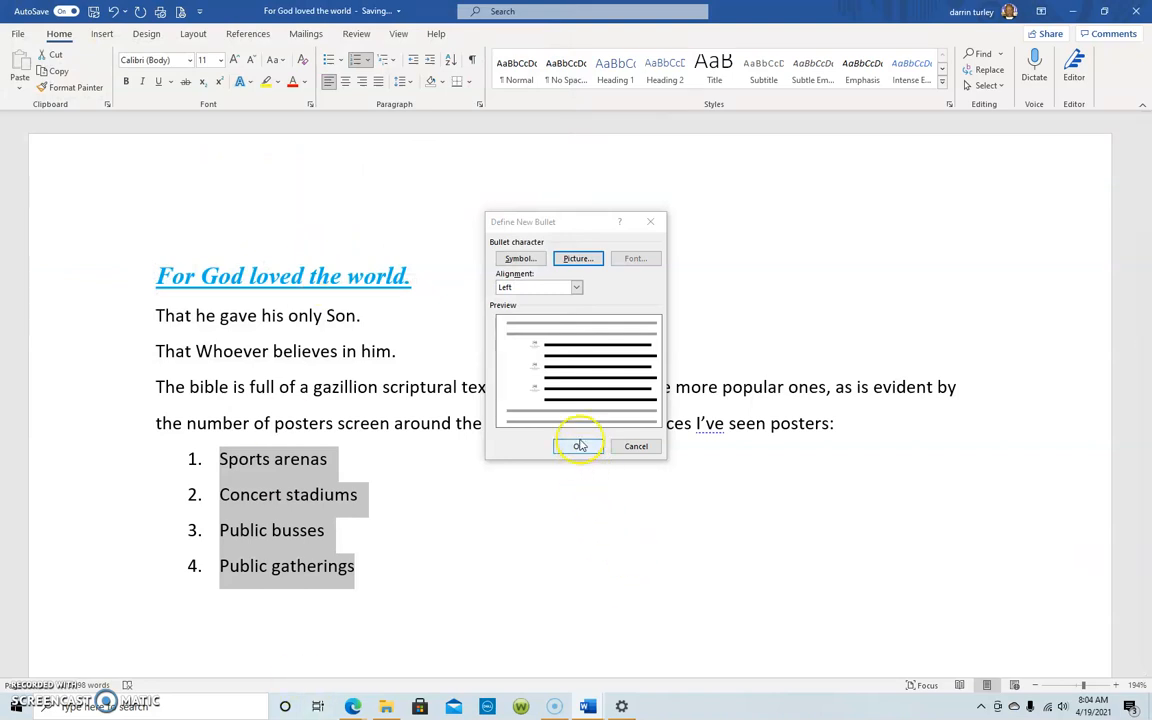
left_click(579, 447)
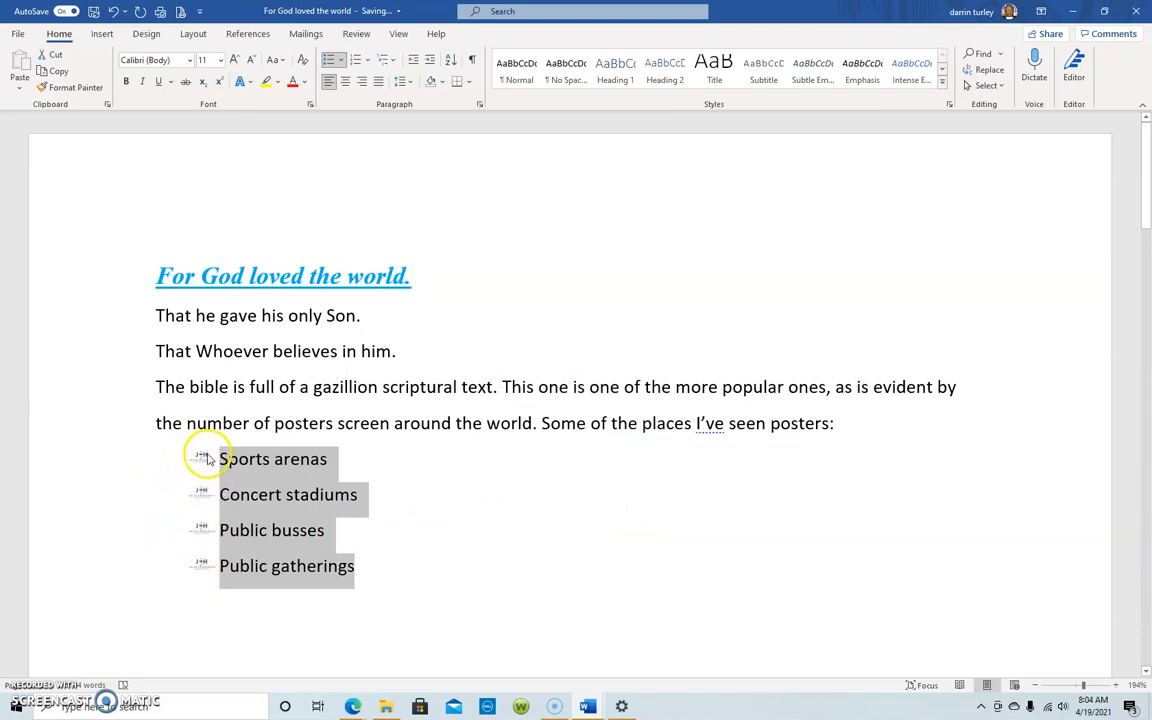
Convert the four-item list of poster places back to 1. 2. 3. numbering and deselect it.
left_click(368, 60)
left_click(376, 124)
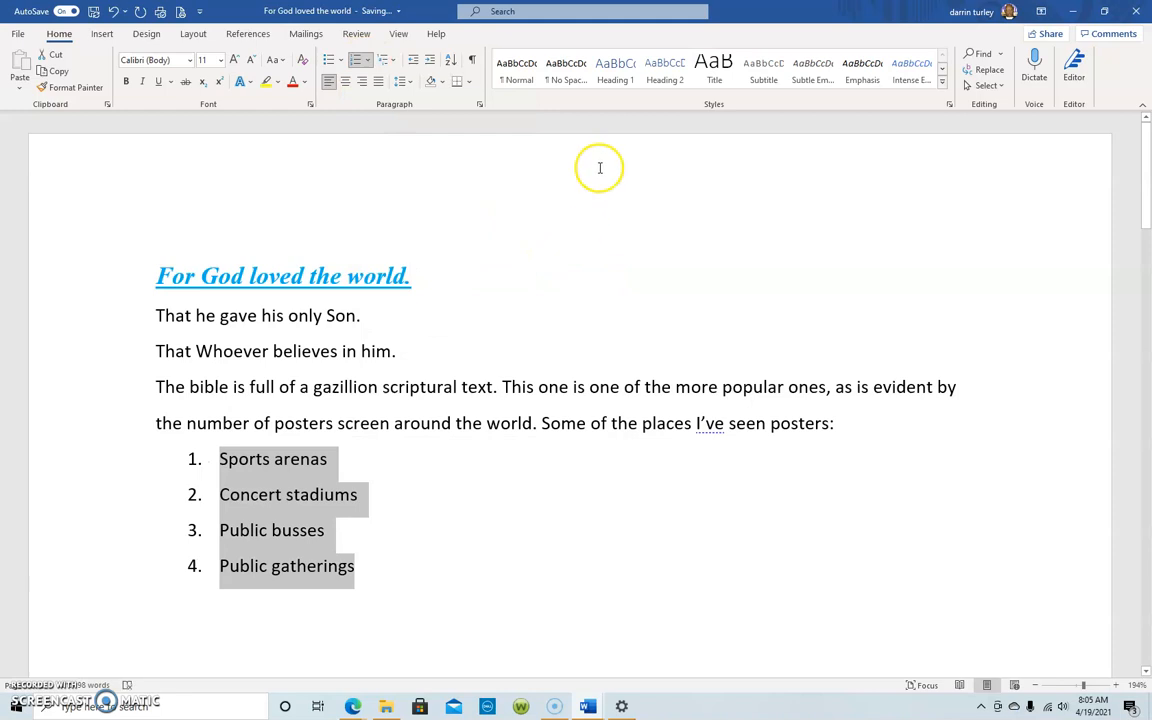
left_click(609, 221)
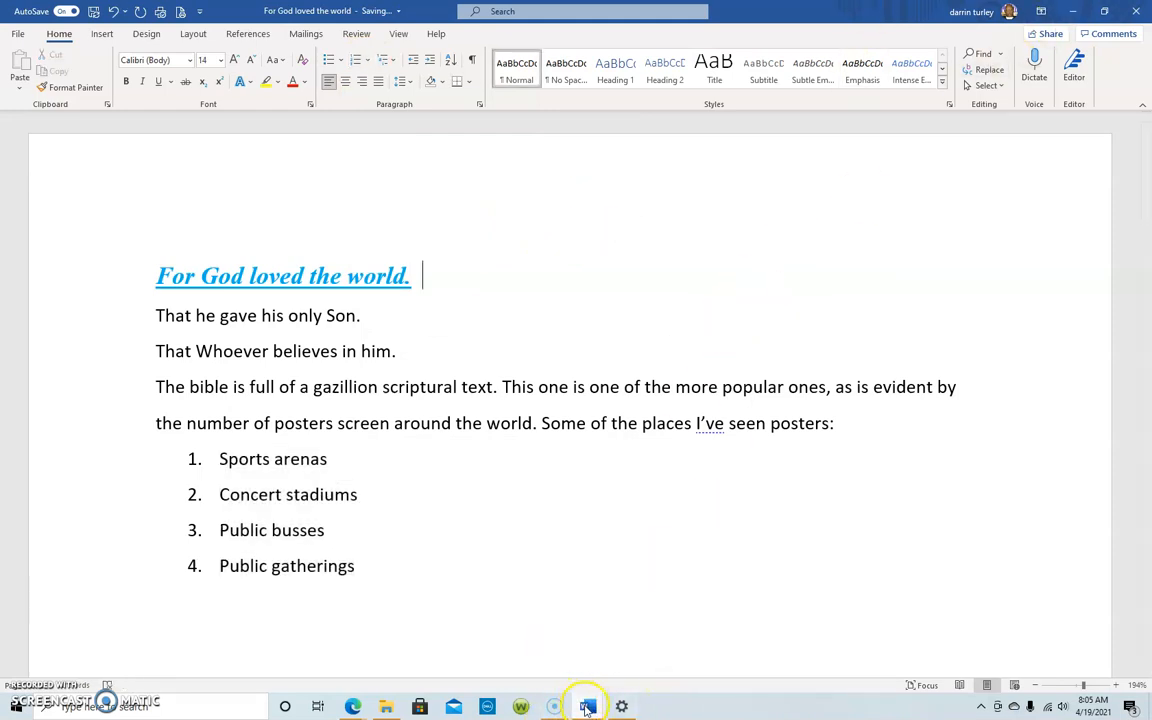
Switch to the "Kairos and COVID Pandemic" document and search it for "covid".
mouse_move(590, 706)
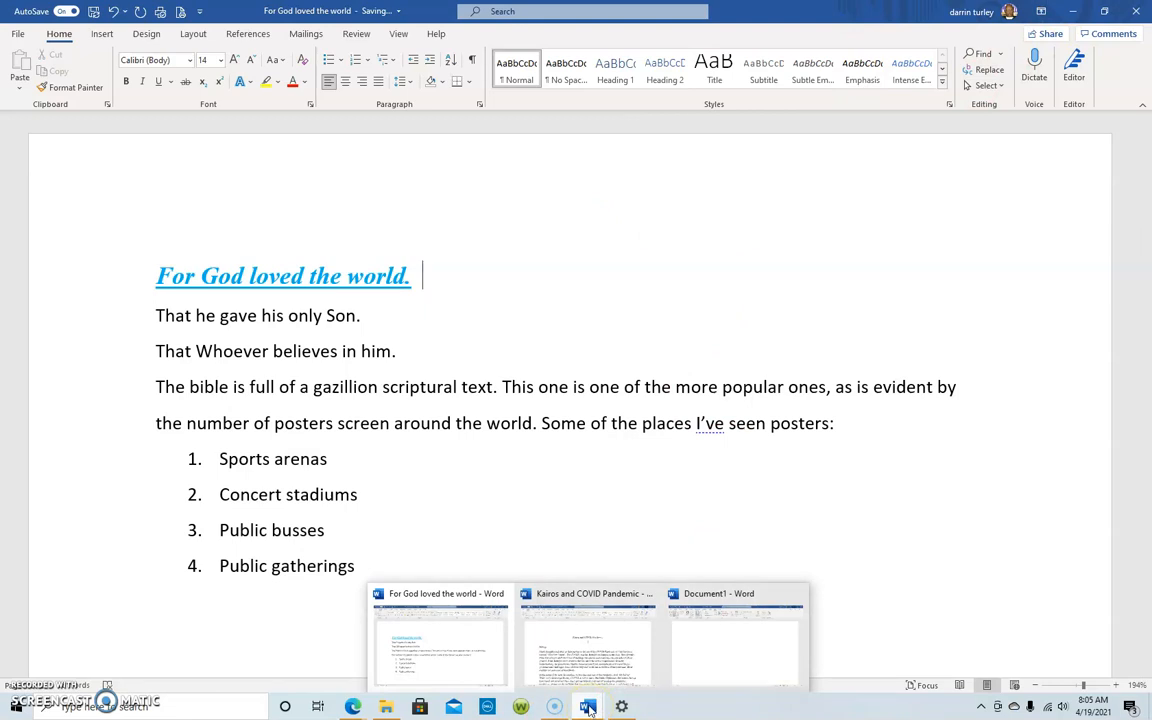
left_click(597, 660)
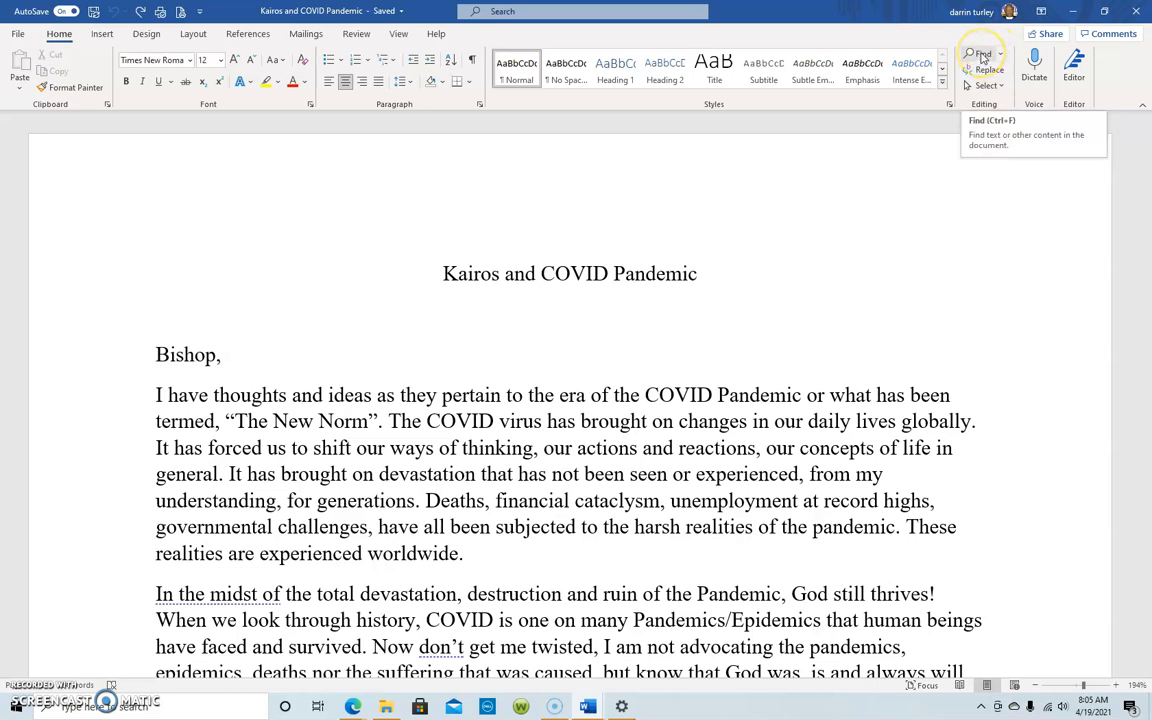
left_click(980, 55)
type("bishop")
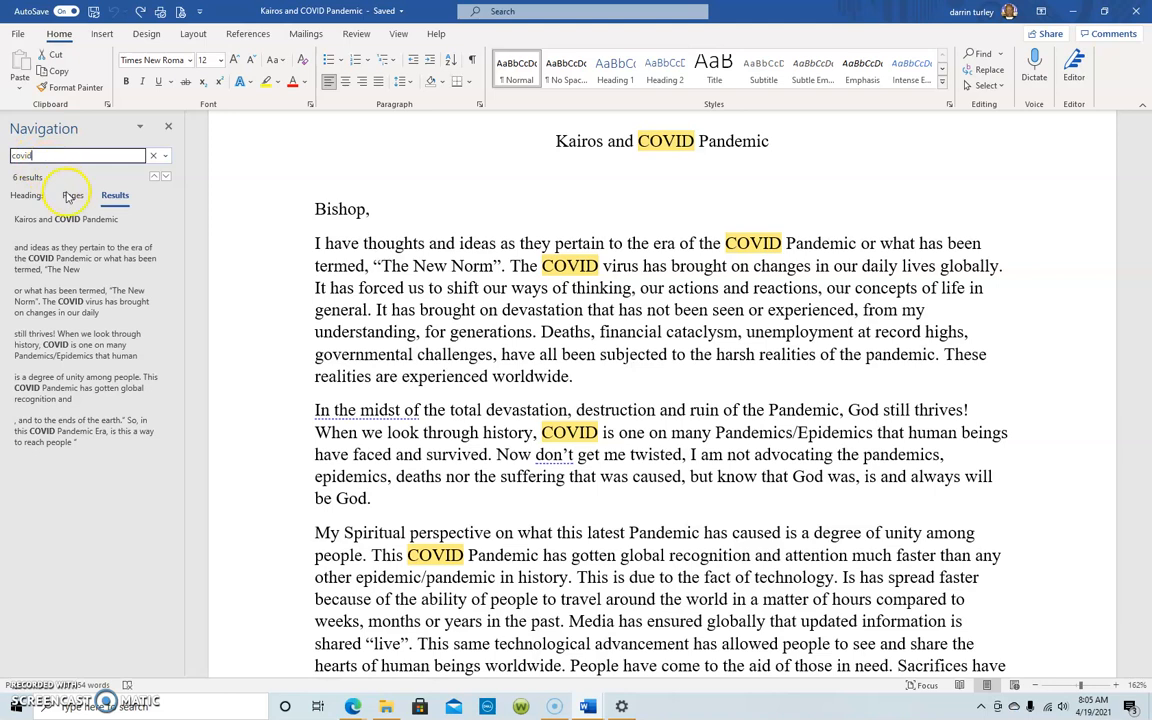
Replace every occurrence of "covid" in the document with "COVID-19" and look over the replaced text.
left_click(167, 157)
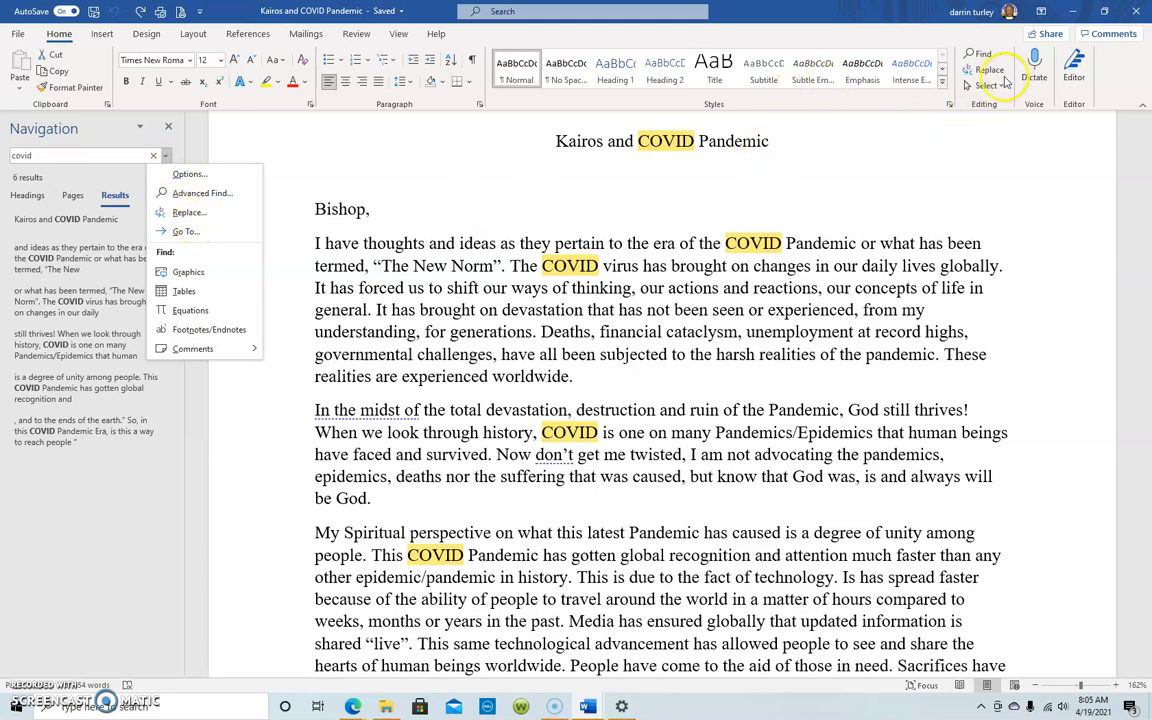
left_click(185, 214)
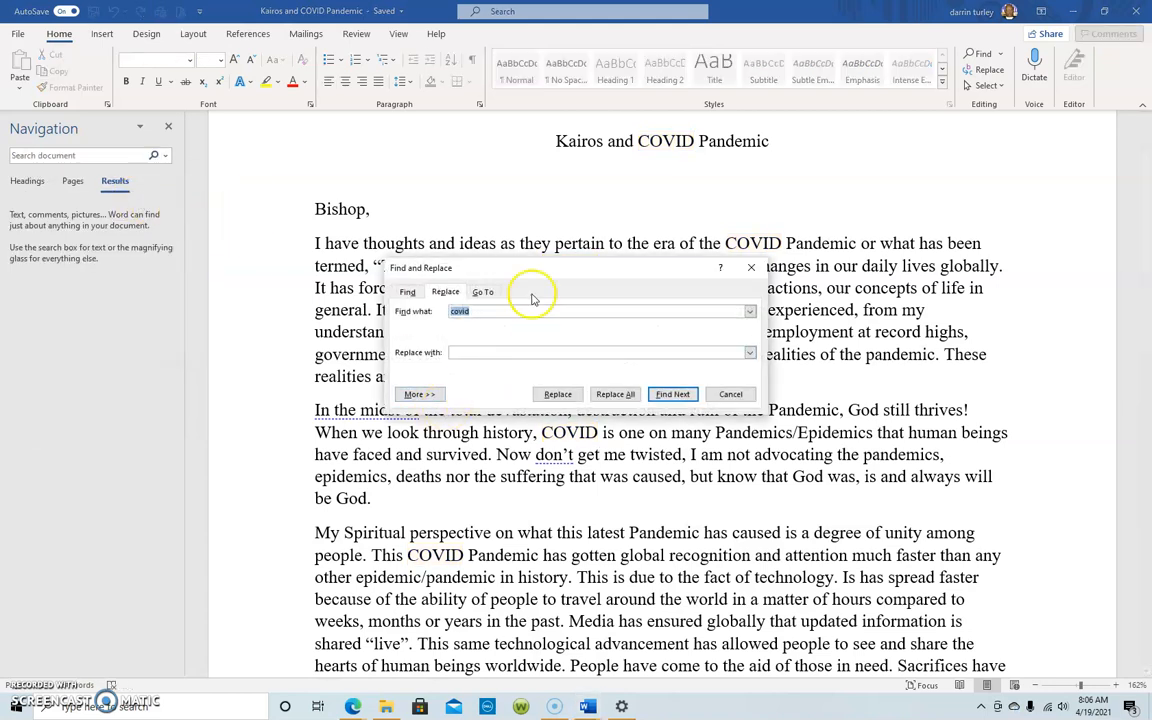
left_click(465, 351)
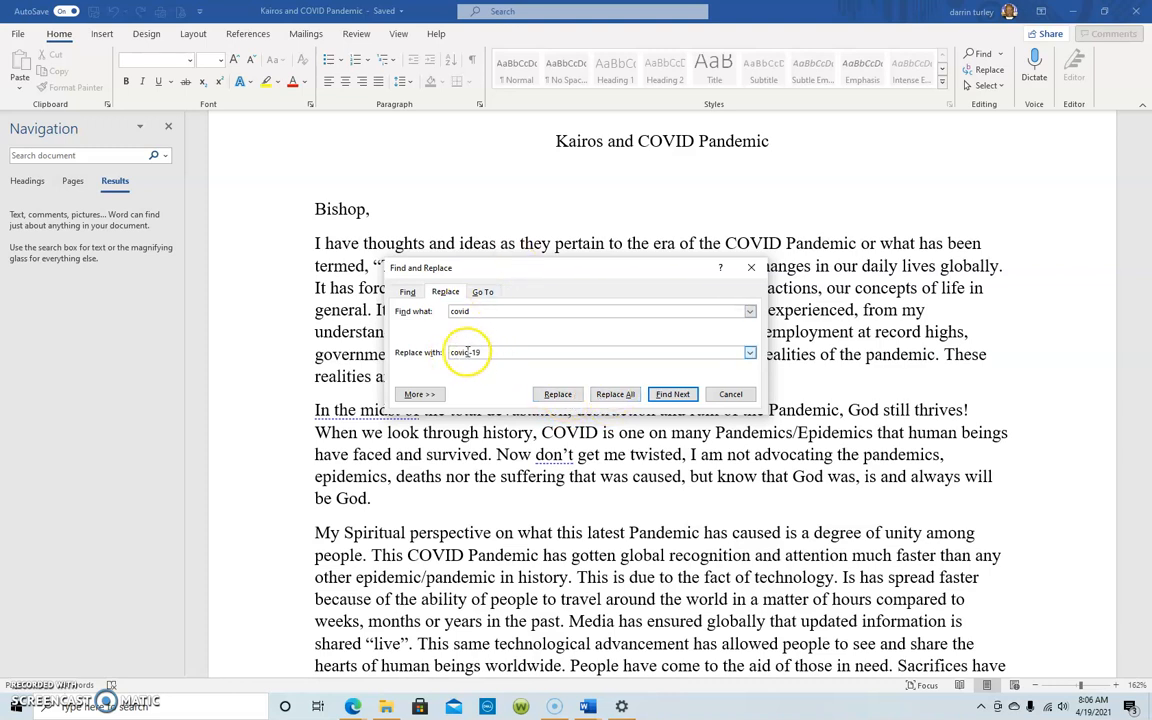
left_click_drag(467, 352, 445, 350)
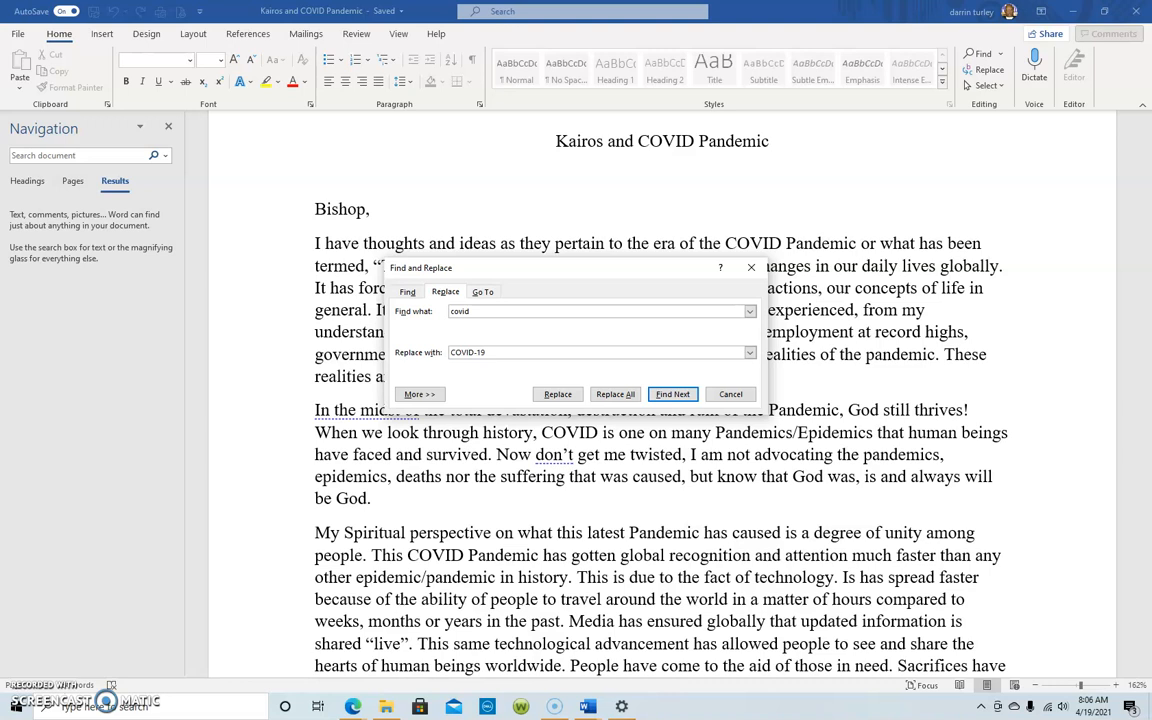
left_click(603, 397)
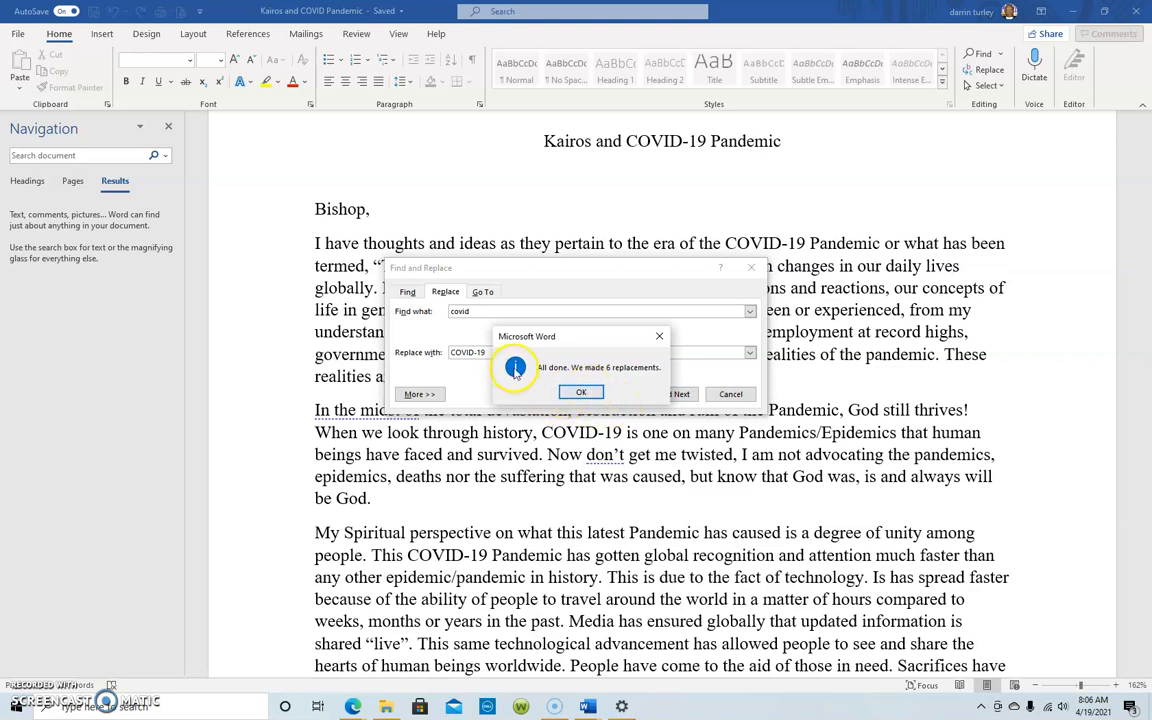
left_click(579, 396)
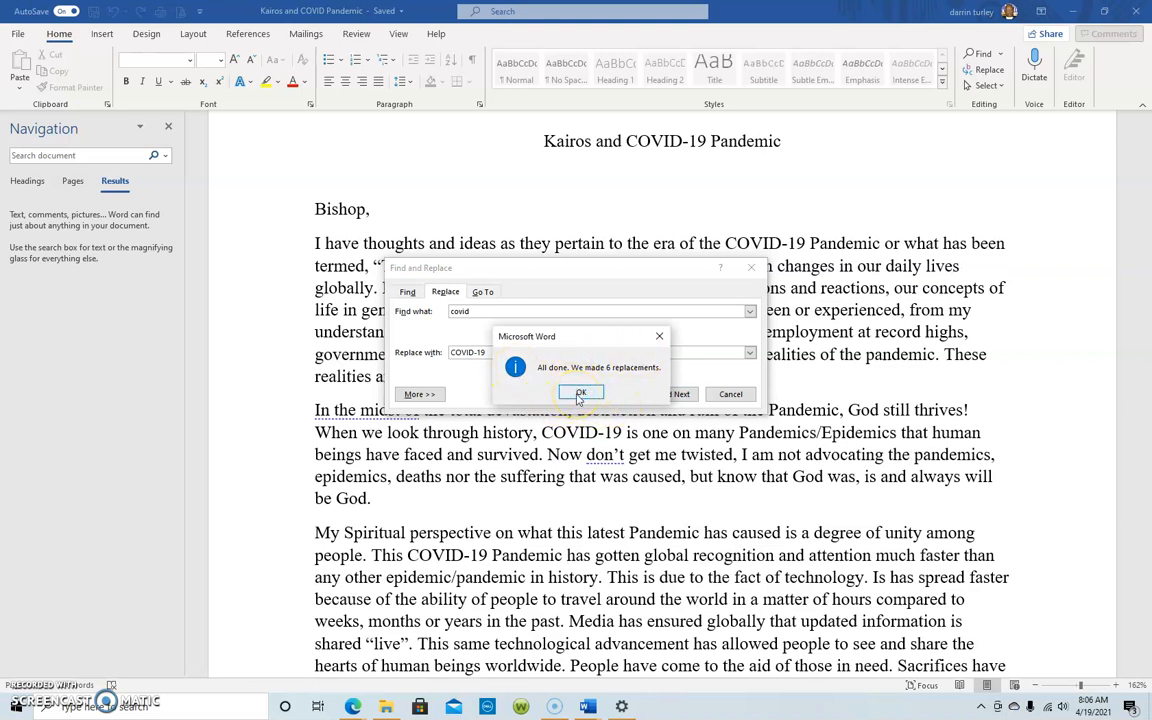
left_click(751, 267)
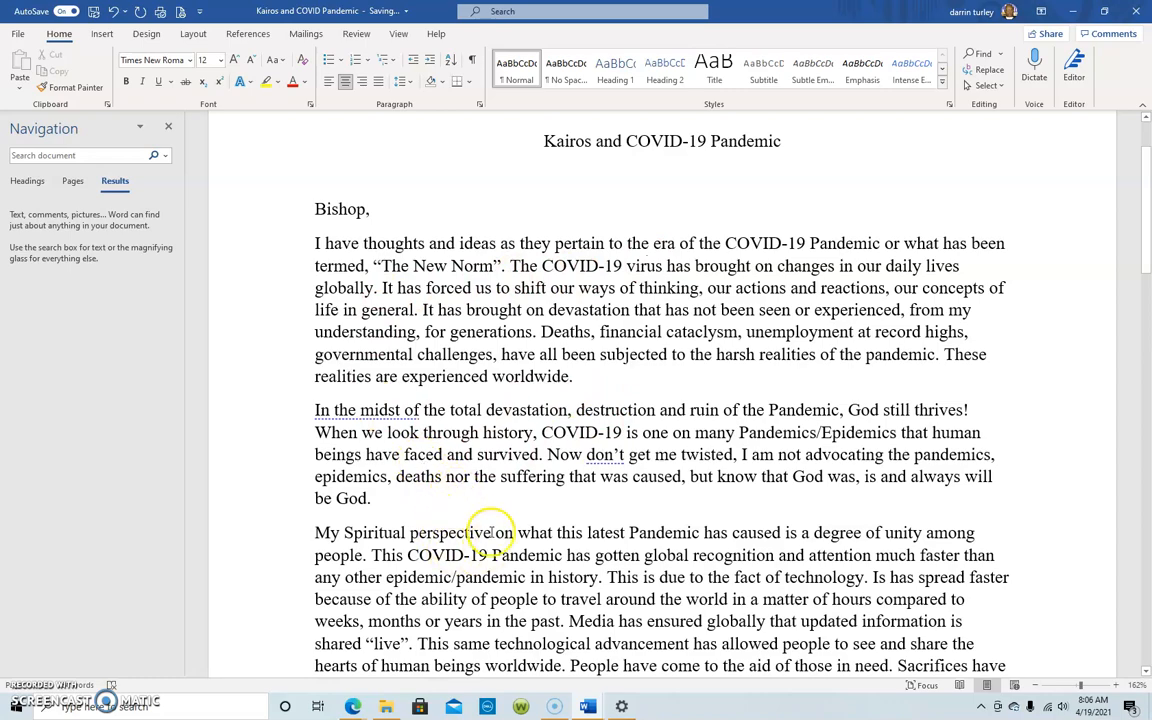
scroll(480, 533, "down", 3)
scroll(480, 490, "up", 6)
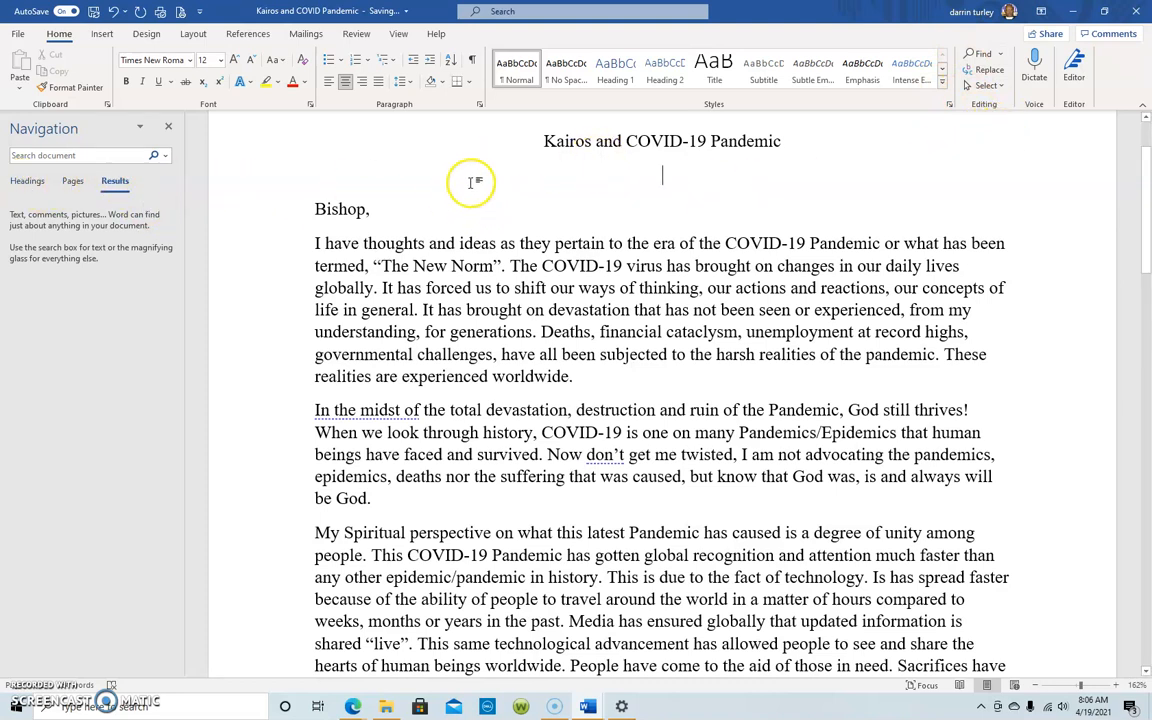
scroll(441, 170, "up", 2)
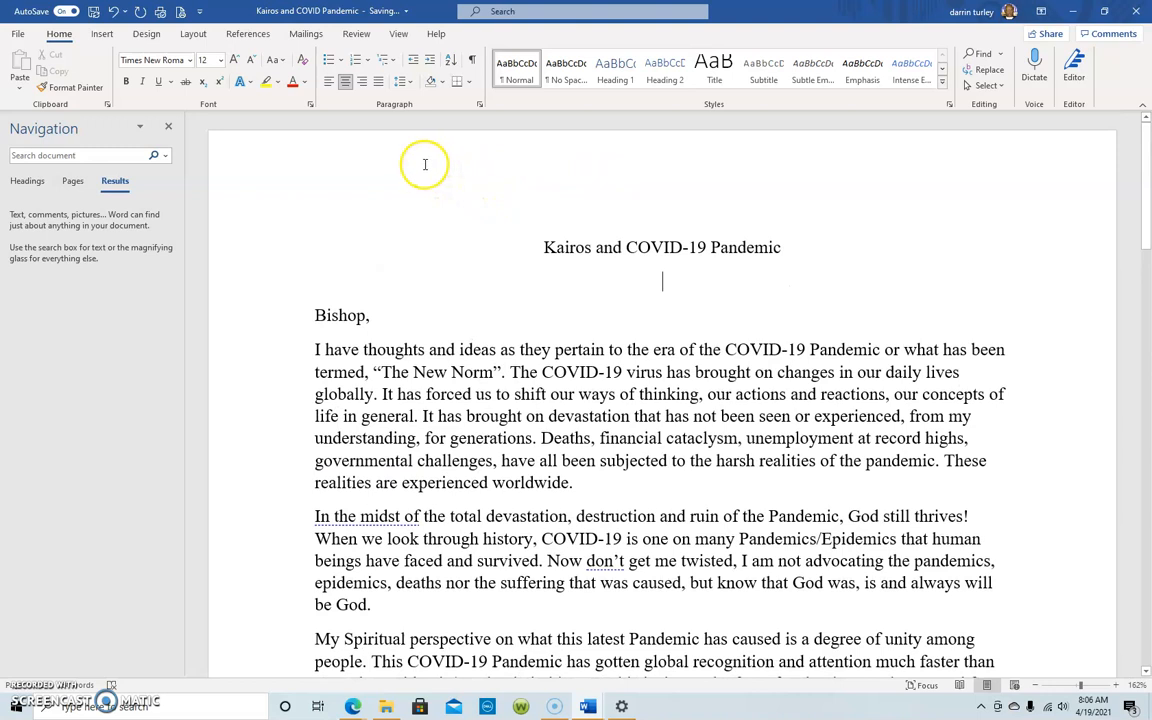